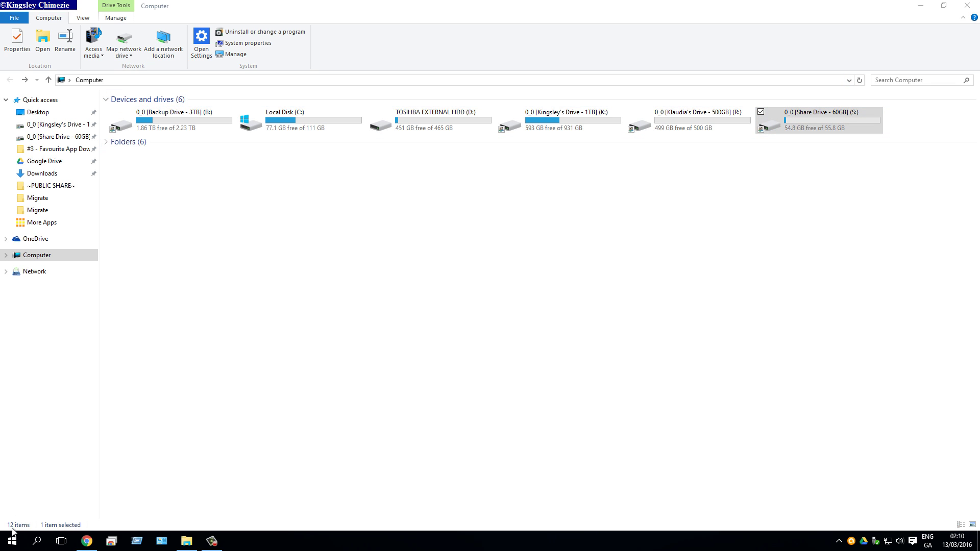
- Close Explorer and review the AOMEI Partition Assistant Standard download page in Chrome
{"action": "left_click", "coordinate": [976, 7]}
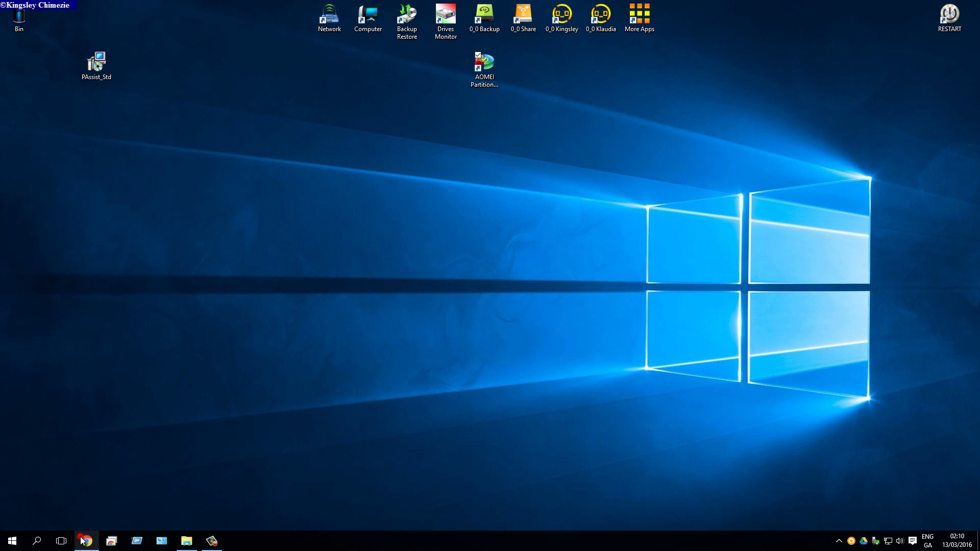
{"action": "left_click", "coordinate": [83, 540]}
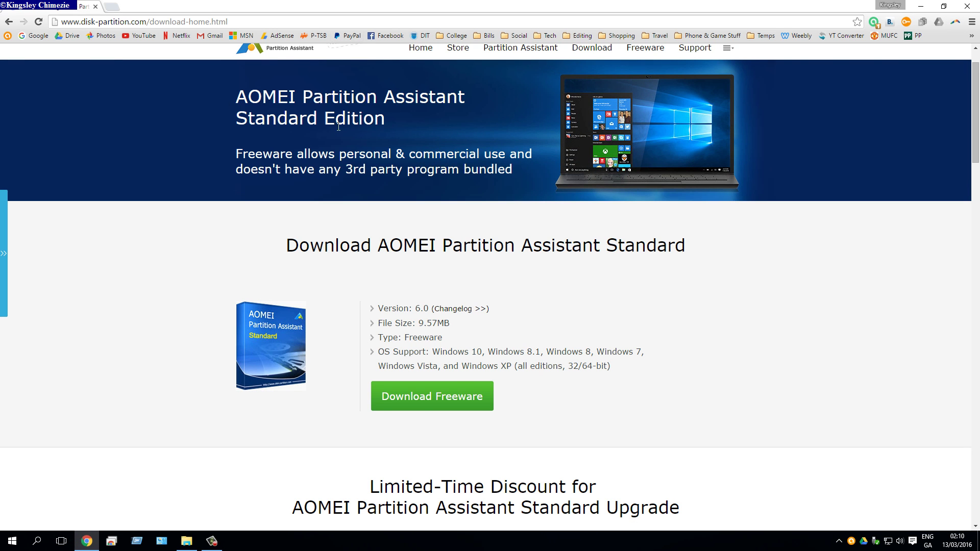
{"action": "scroll", "coordinate": [338, 127], "scroll_direction": "up", "scroll_amount": 1}
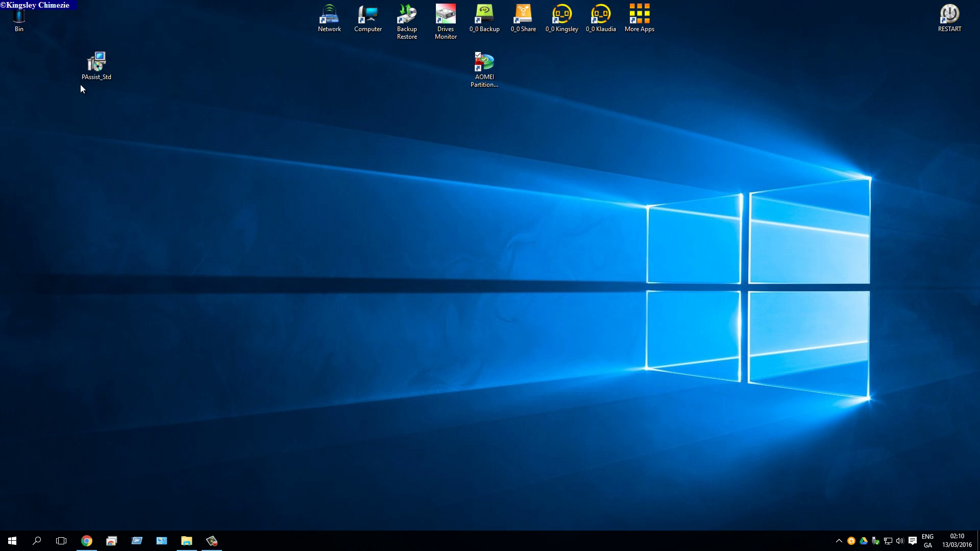
- Run the PAssist_Std installer as administrator in English and pass the welcome page
{"action": "right_click", "coordinate": [96, 66]}
{"action": "left_click", "coordinate": [82, 89]}
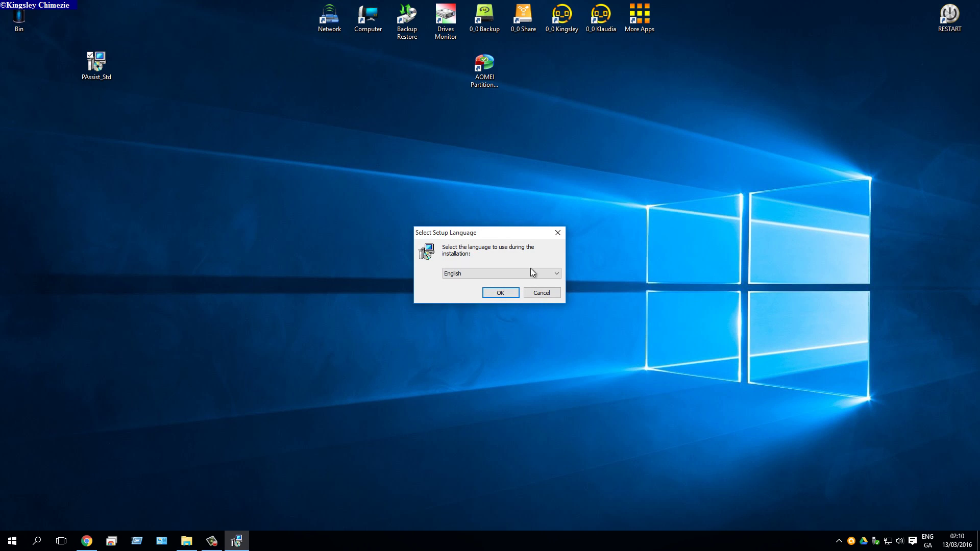
{"action": "left_click", "coordinate": [516, 295]}
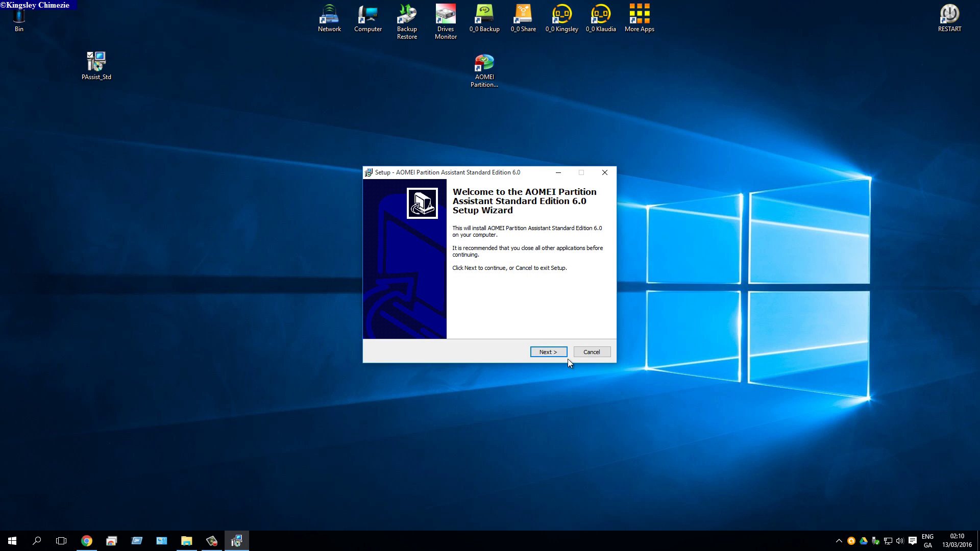
{"action": "left_click", "coordinate": [559, 352]}
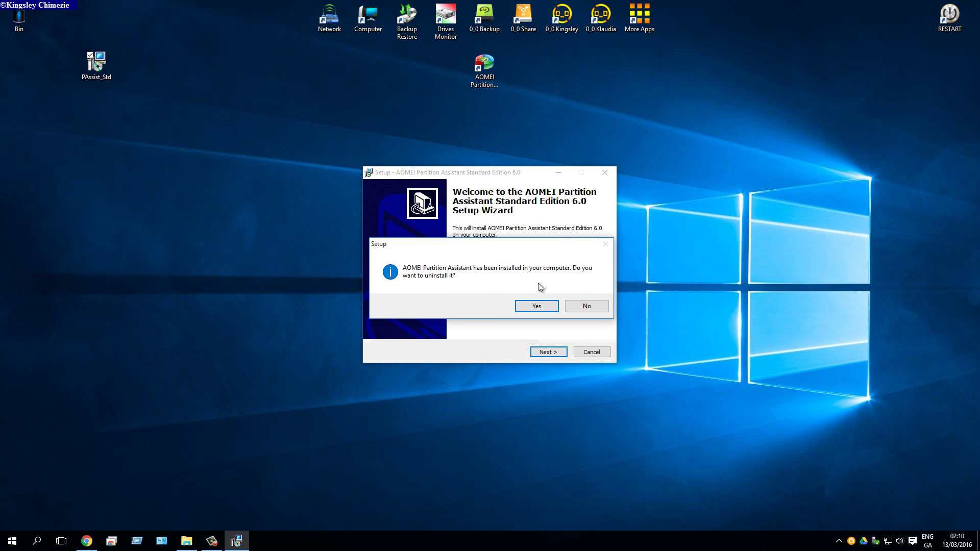
- Decline uninstalling the existing installation and exit the setup wizard unfinished
{"action": "left_click", "coordinate": [582, 306]}
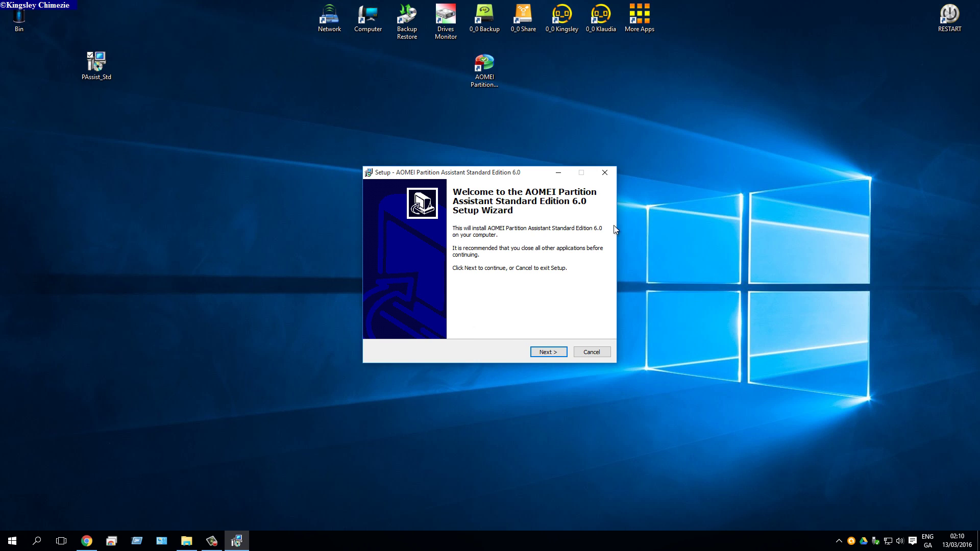
{"action": "left_click", "coordinate": [608, 176]}
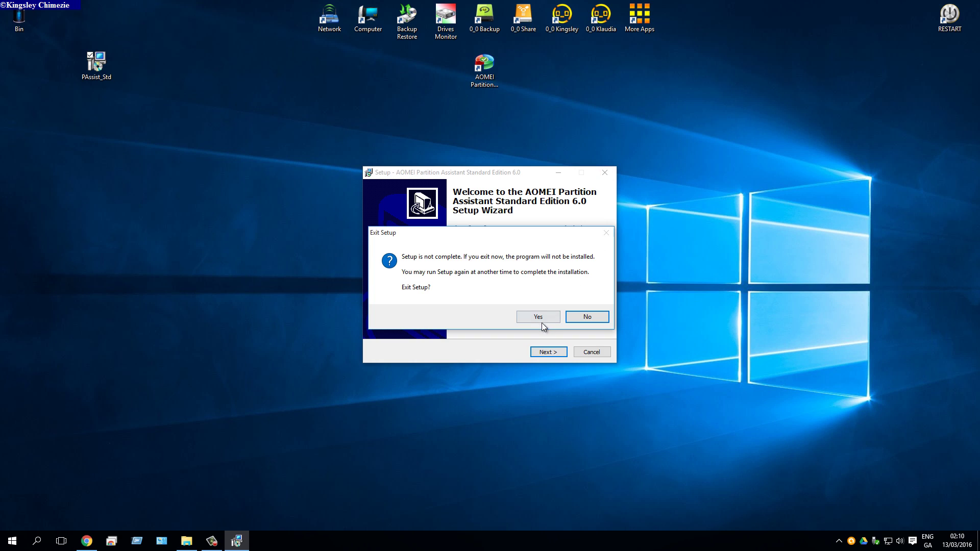
{"action": "left_click", "coordinate": [541, 320]}
{"action": "left_click", "coordinate": [490, 62]}
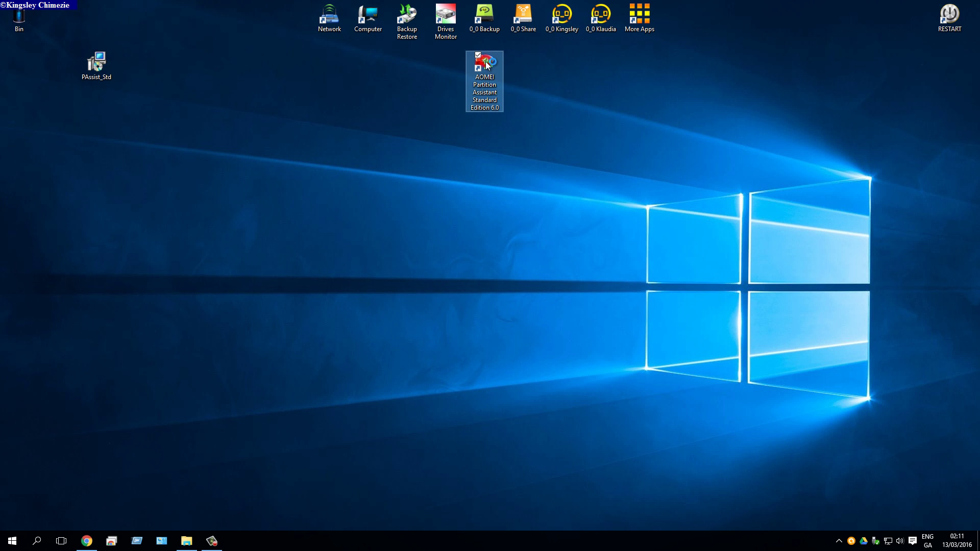
- Launch AOMEI Partition Assistant and inspect Disk 6's Share Drive S: and Disk 3's unallocated space
{"action": "double_click", "coordinate": [487, 63]}
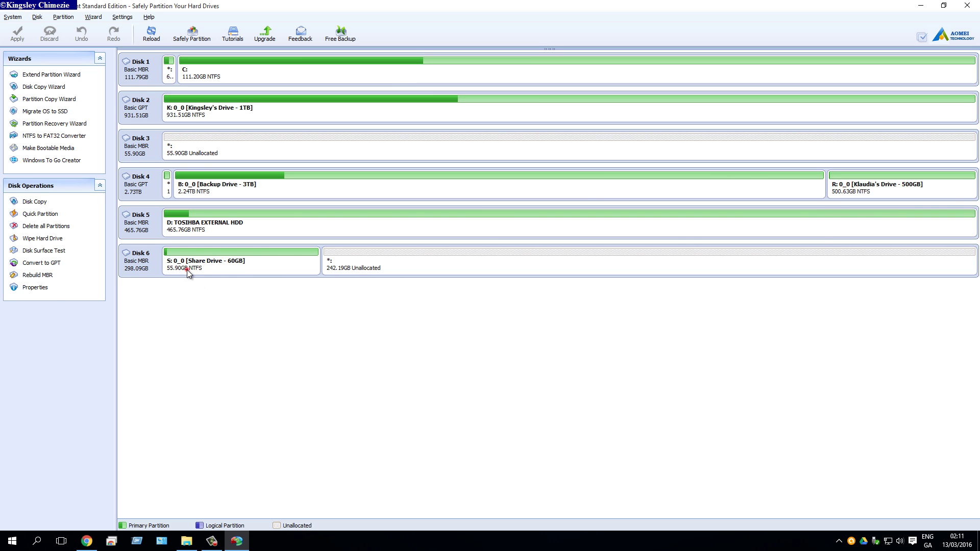
{"action": "left_click", "coordinate": [187, 270]}
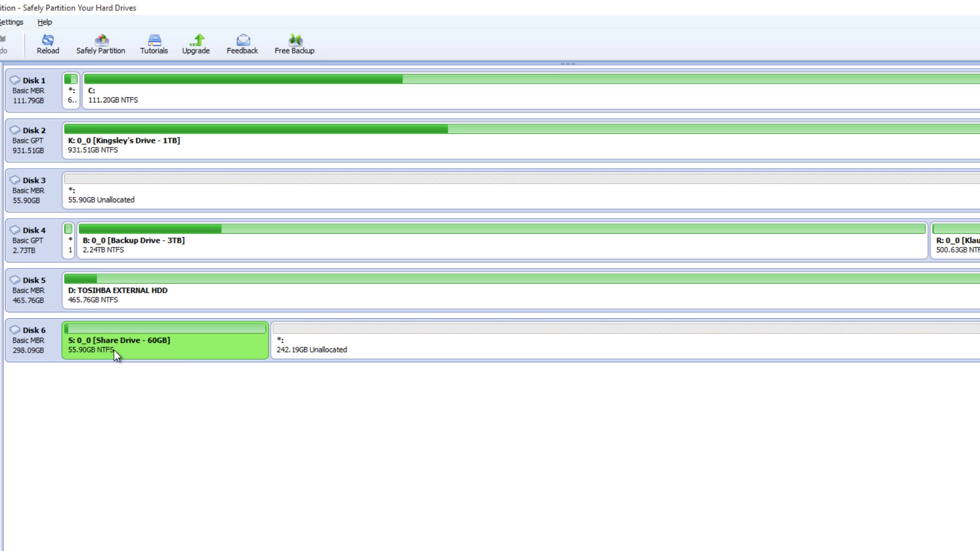
{"action": "left_click", "coordinate": [92, 194]}
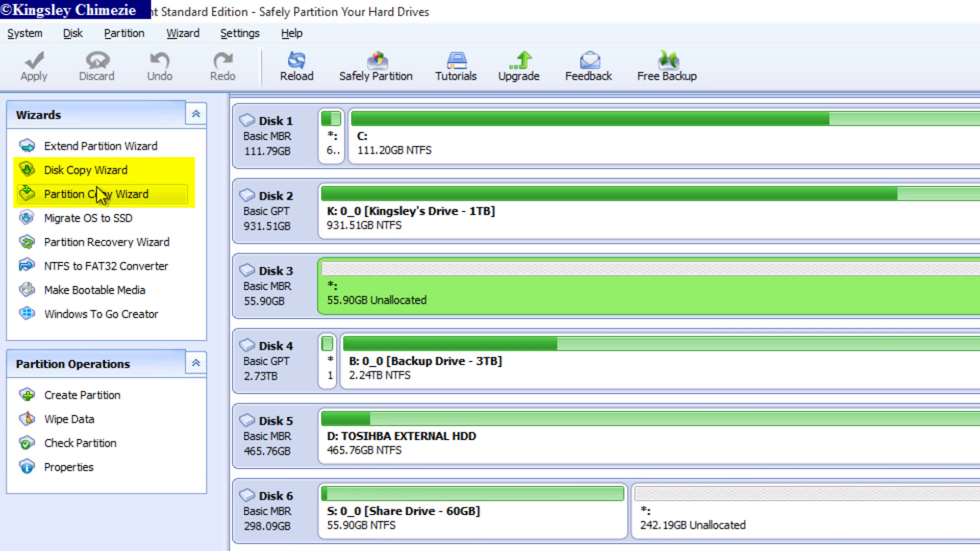
{"action": "left_click", "coordinate": [421, 520]}
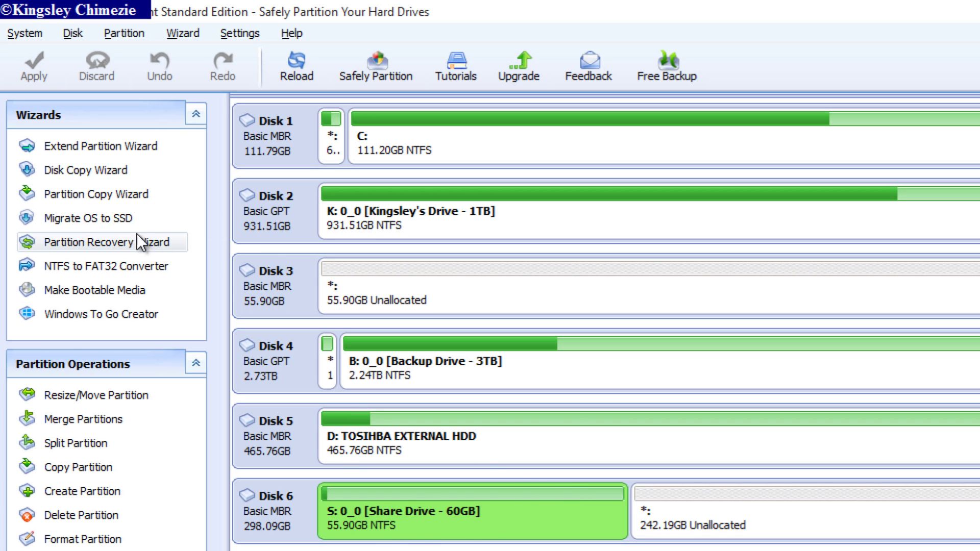
- Start a quick Partition Copy with Disk 6's Share Drive S: as the source
{"action": "left_click", "coordinate": [70, 195]}
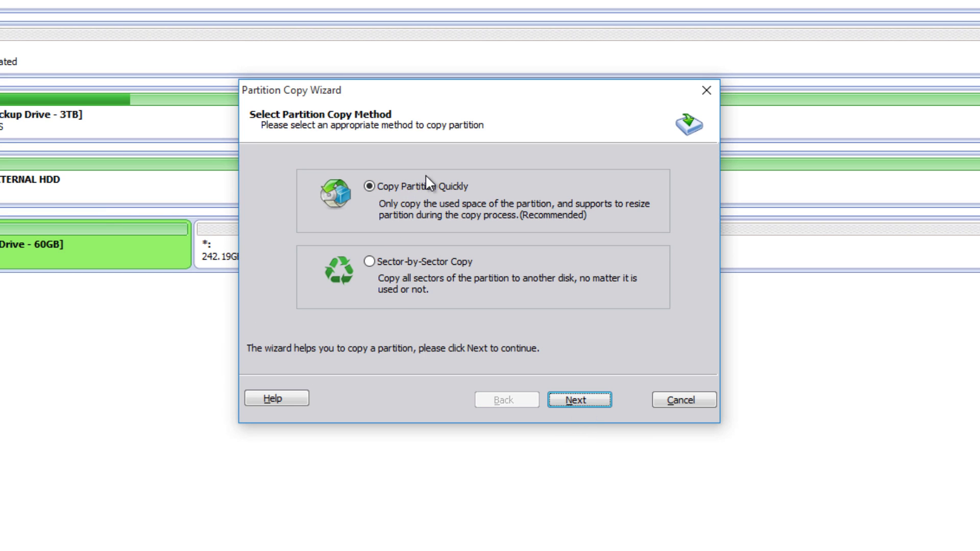
{"action": "left_click", "coordinate": [578, 401]}
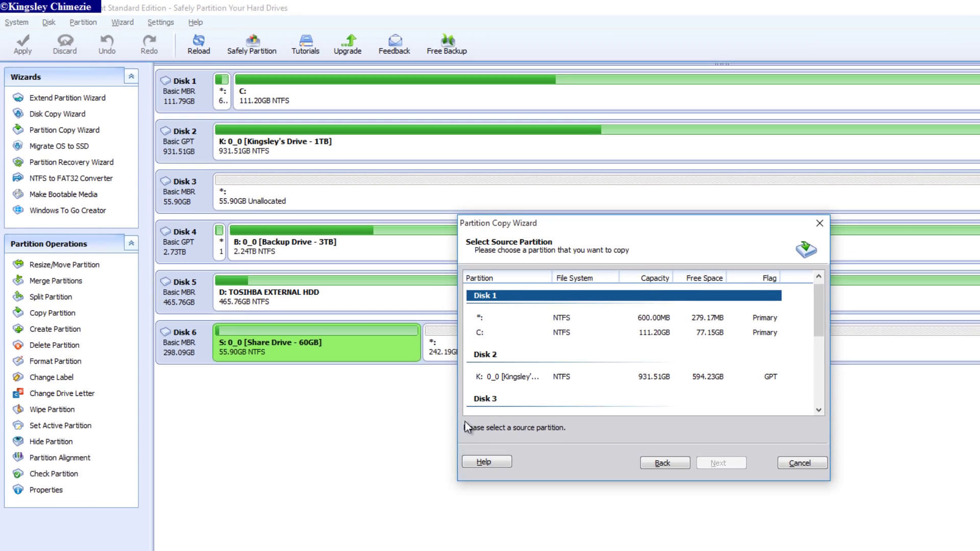
{"action": "scroll", "coordinate": [516, 352], "scroll_direction": "down", "scroll_amount": 2}
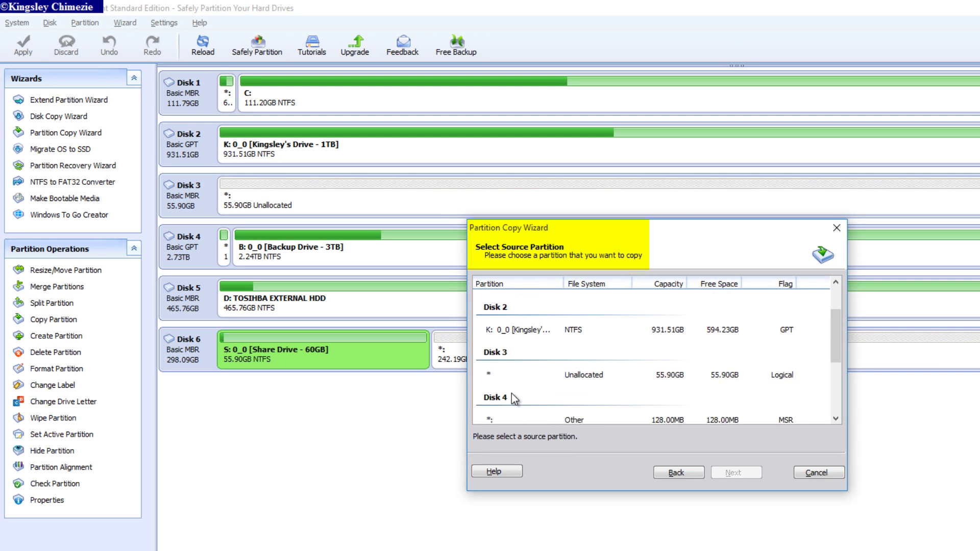
{"action": "scroll", "coordinate": [536, 377], "scroll_direction": "down", "scroll_amount": 2}
{"action": "scroll", "coordinate": [545, 384], "scroll_direction": "down", "scroll_amount": 1}
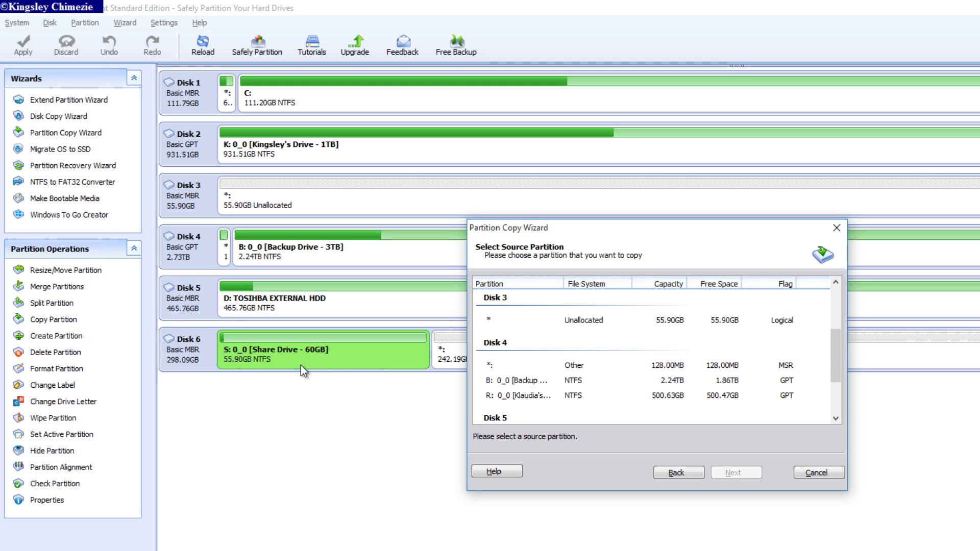
{"action": "scroll", "coordinate": [540, 393], "scroll_direction": "down", "scroll_amount": 2}
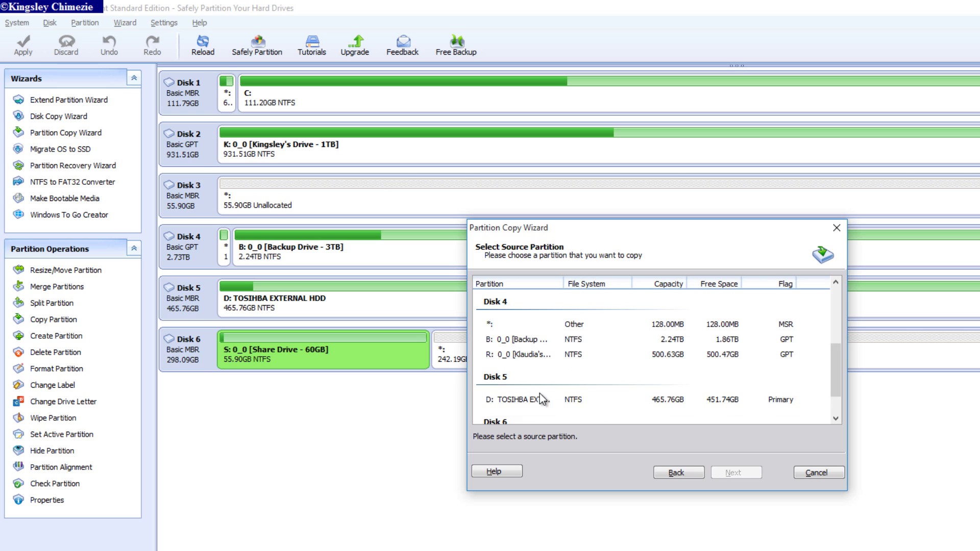
{"action": "scroll", "coordinate": [540, 391], "scroll_direction": "down", "scroll_amount": 1}
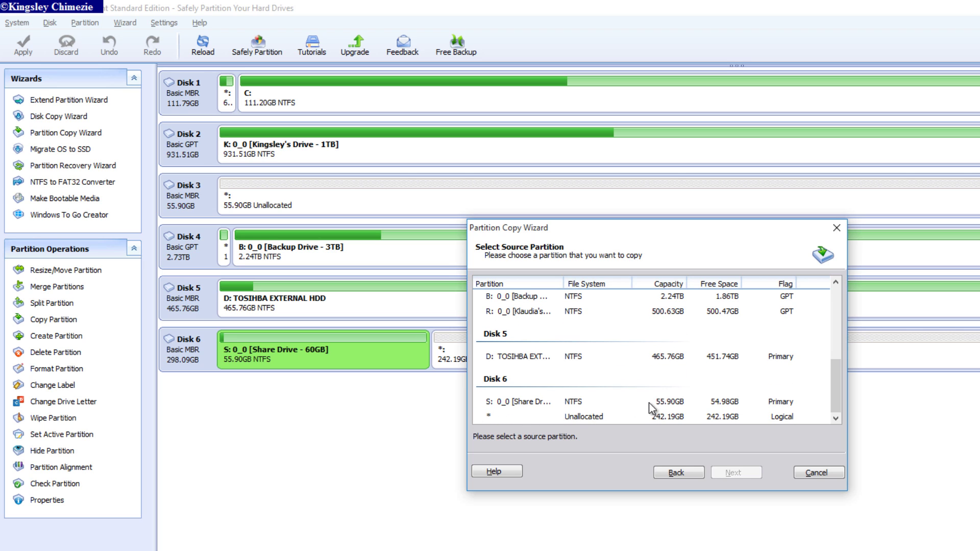
{"action": "left_click", "coordinate": [666, 404]}
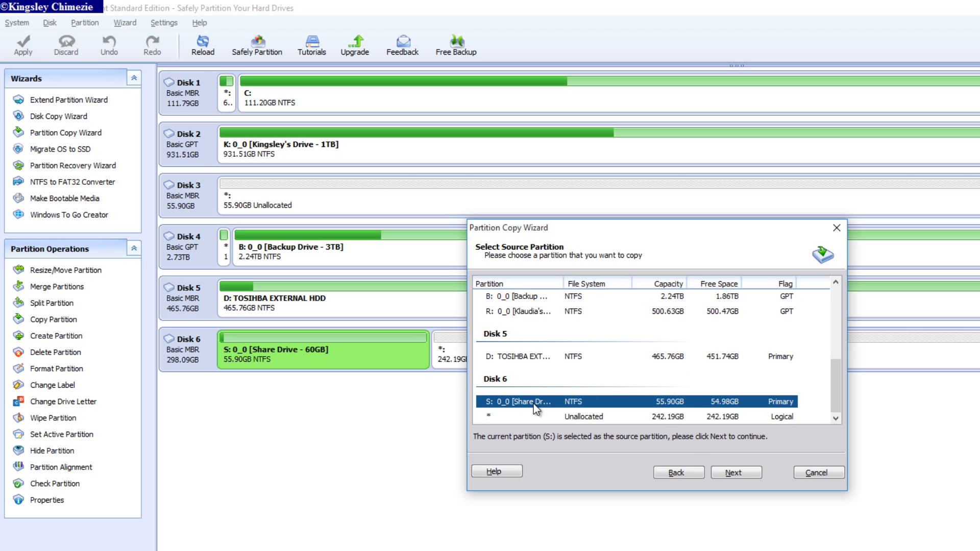
- Choose Disk 3's 55.90GB unallocated space as the copy destination
{"action": "left_click", "coordinate": [735, 473]}
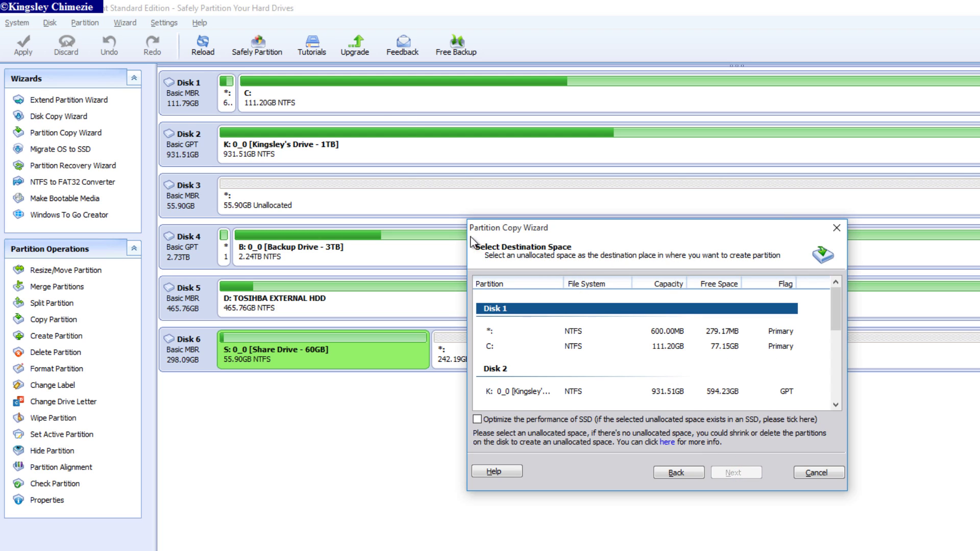
{"action": "left_click", "coordinate": [187, 194]}
{"action": "scroll", "coordinate": [550, 357], "scroll_direction": "down", "scroll_amount": 3}
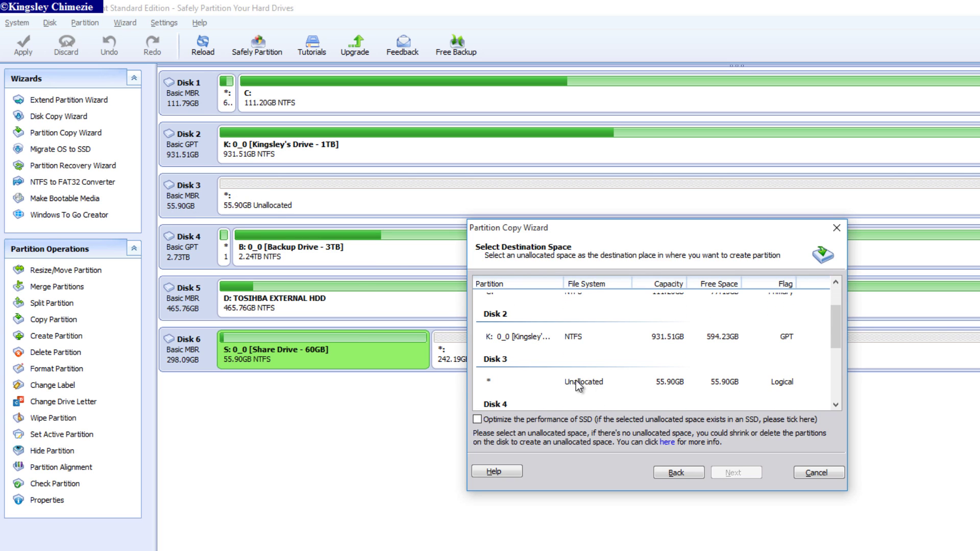
{"action": "left_click", "coordinate": [575, 382]}
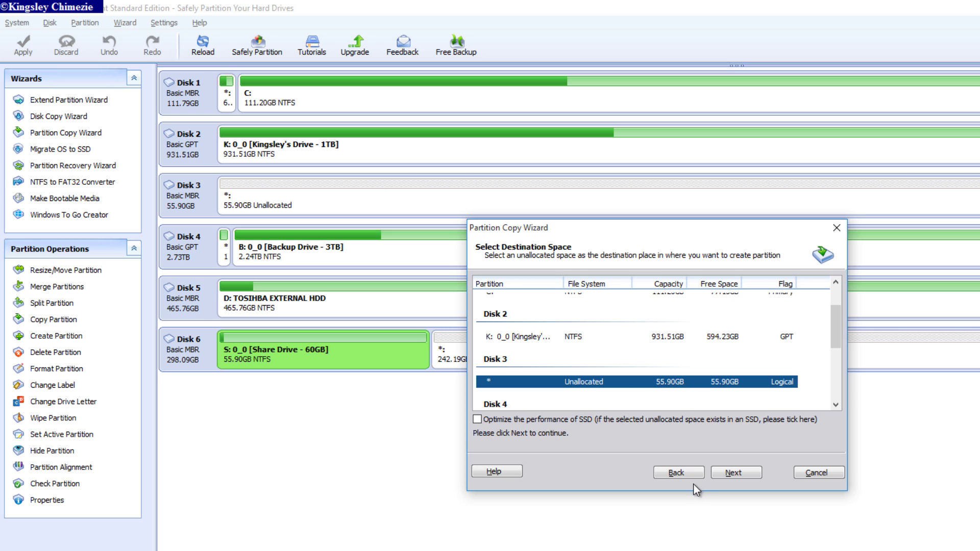
{"action": "left_click", "coordinate": [729, 474]}
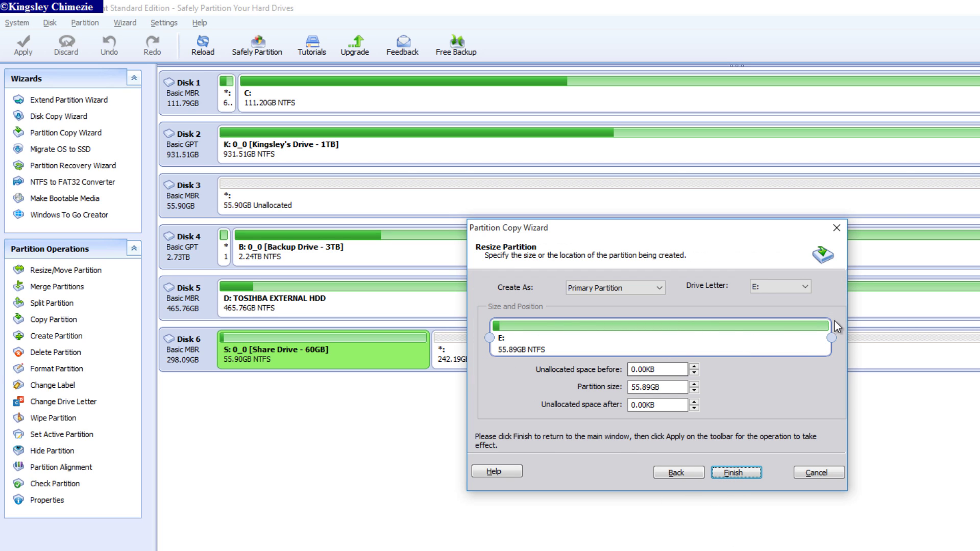
- Keep drive letter E: for the 55.89GB copy and finish the wizard
{"action": "left_click", "coordinate": [792, 288]}
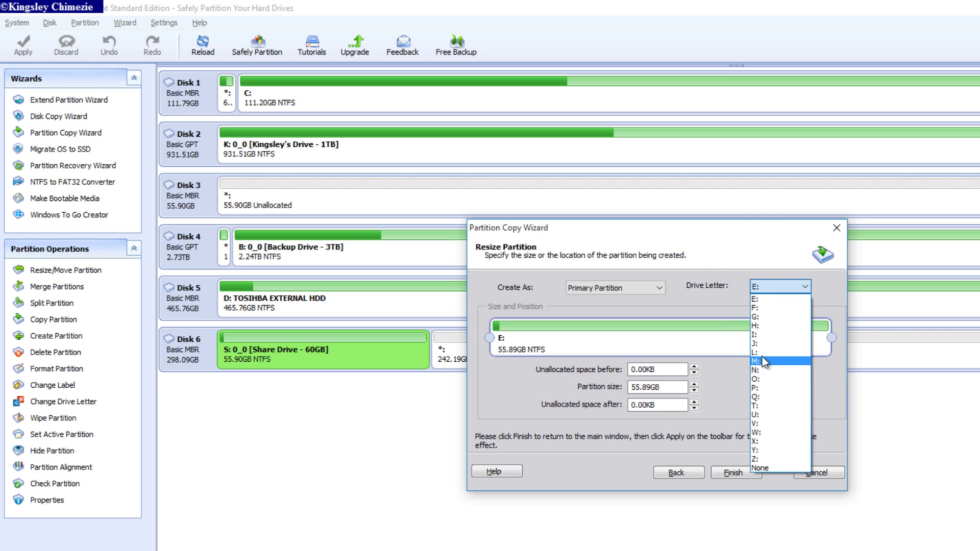
{"action": "left_click", "coordinate": [691, 283]}
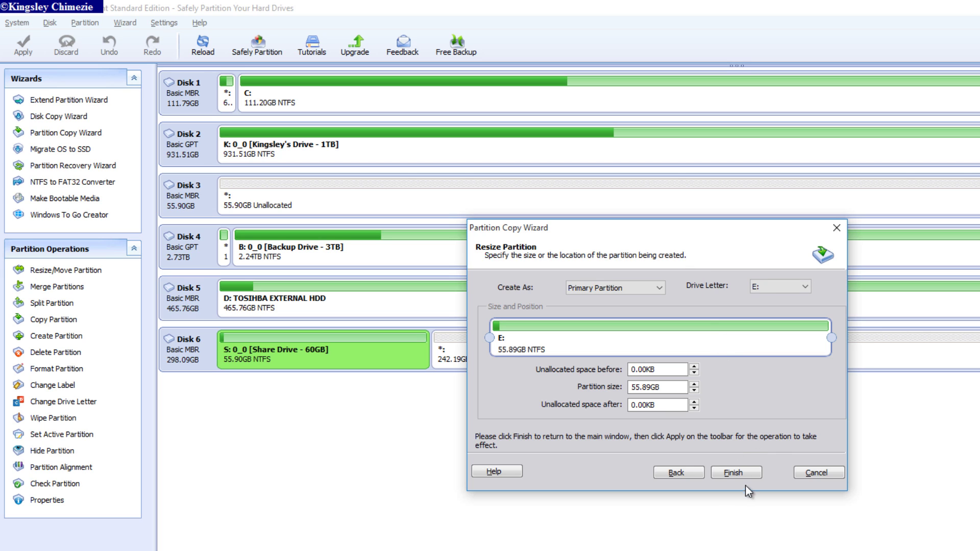
{"action": "left_click", "coordinate": [736, 472]}
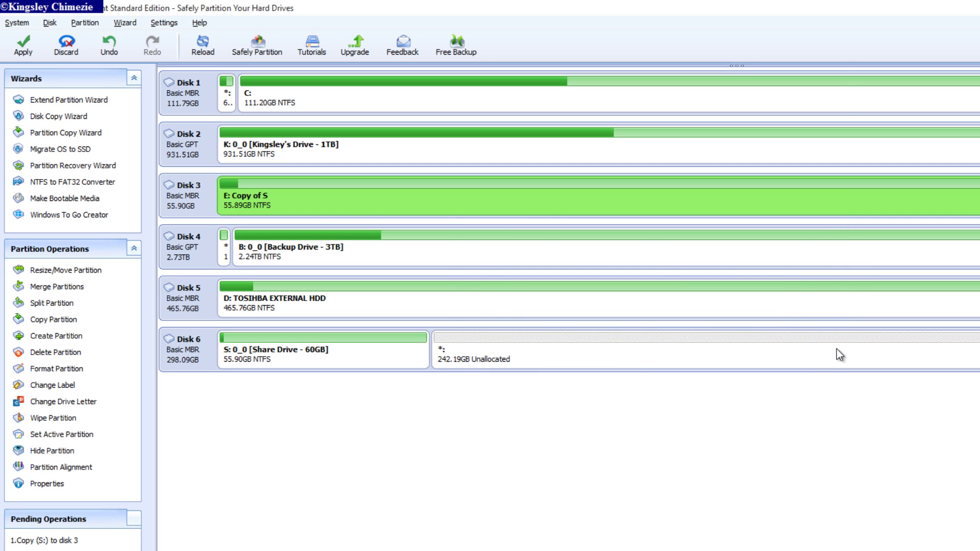
- Review the pending copy: source Disk 6, destination Disk 3
{"action": "left_click", "coordinate": [28, 51]}
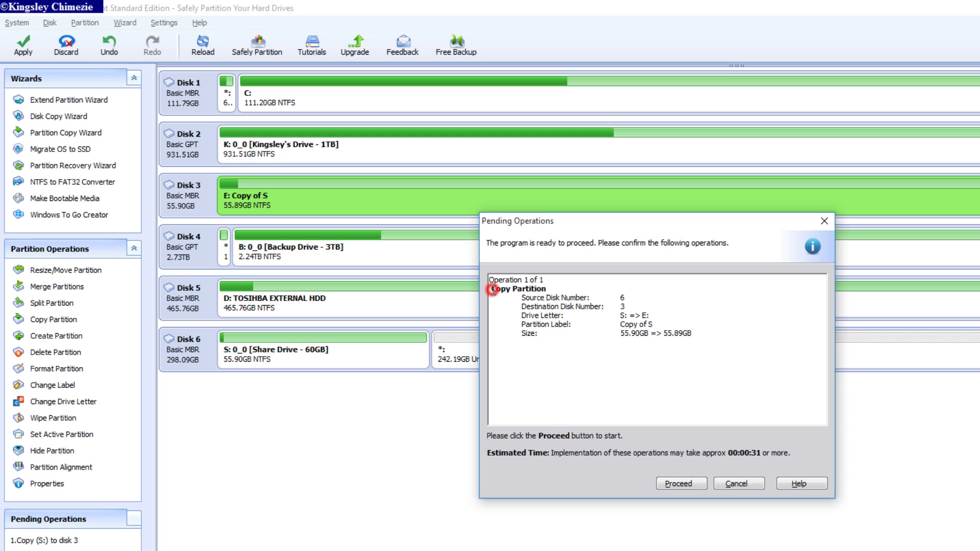
{"action": "left_click_drag", "start_coordinate": [491, 288], "coordinate": [719, 339]}
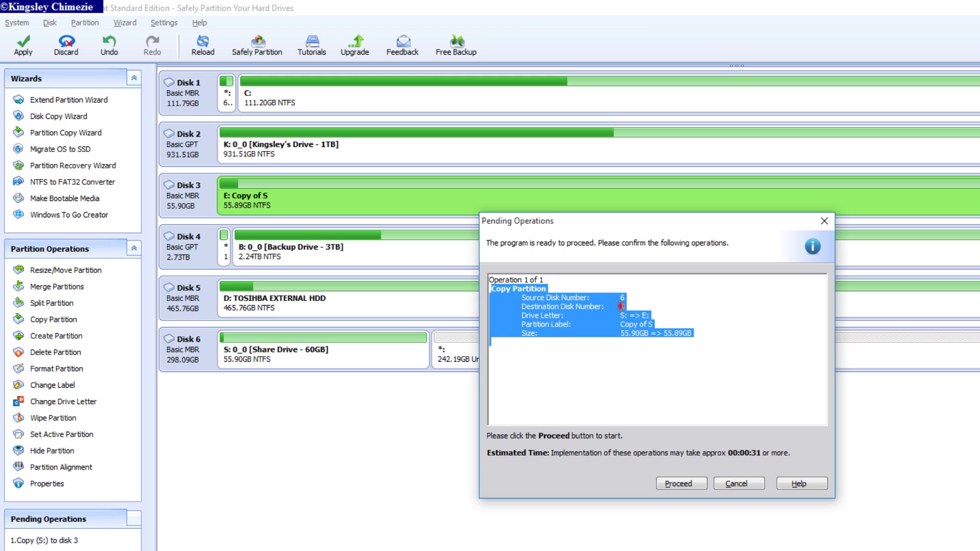
{"action": "left_click", "coordinate": [621, 306]}
{"action": "left_click_drag", "start_coordinate": [526, 298], "coordinate": [625, 295]}
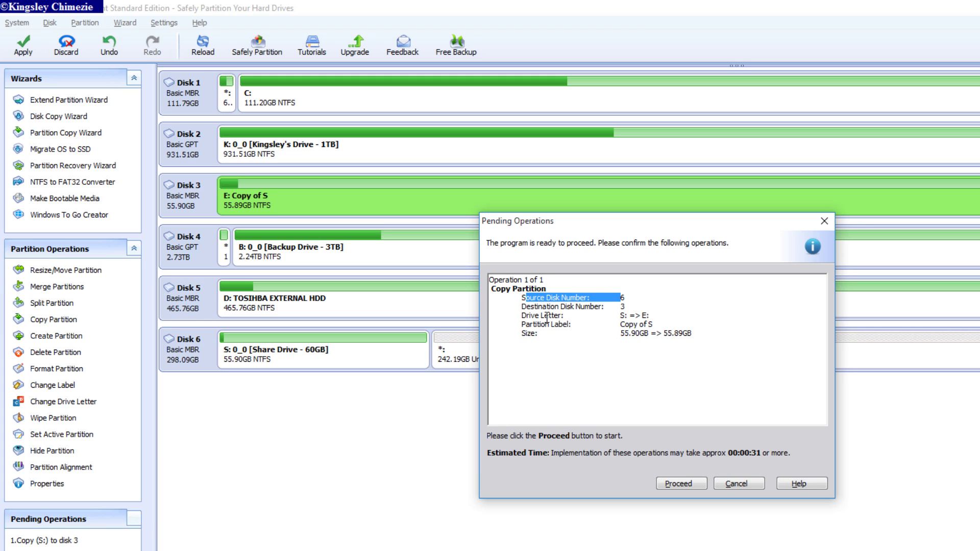
{"action": "left_click_drag", "start_coordinate": [550, 307], "coordinate": [620, 305]}
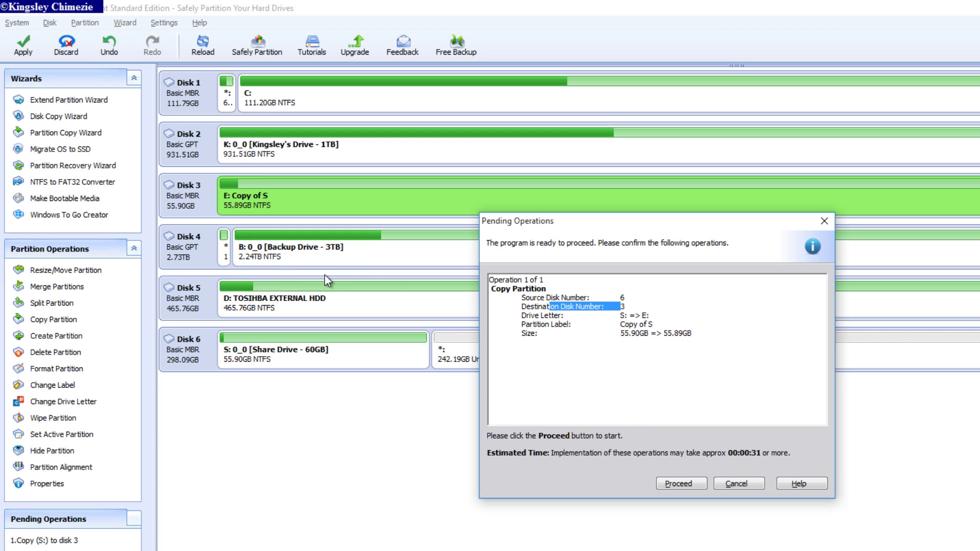
- Run the queued partition copy and dismiss the success message
{"action": "left_click", "coordinate": [677, 486]}
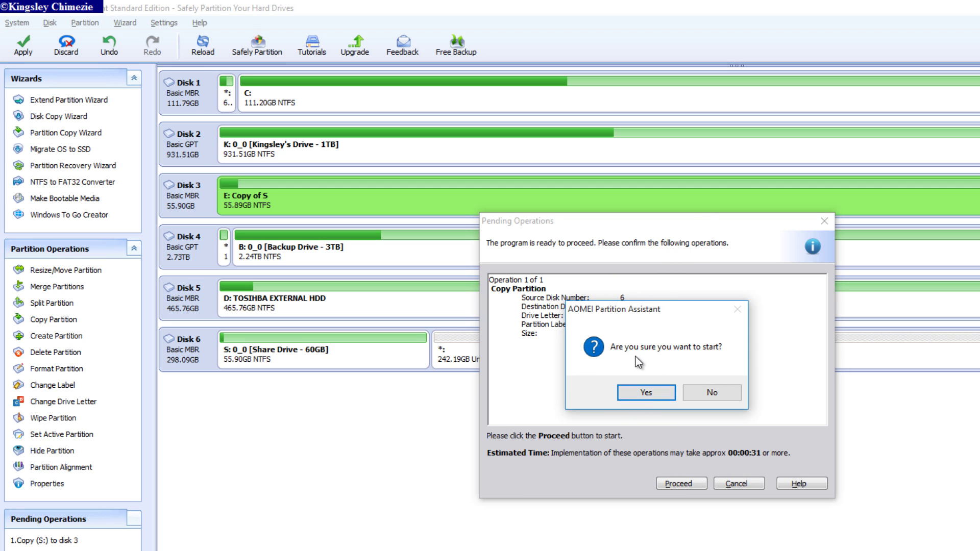
{"action": "left_click", "coordinate": [657, 387]}
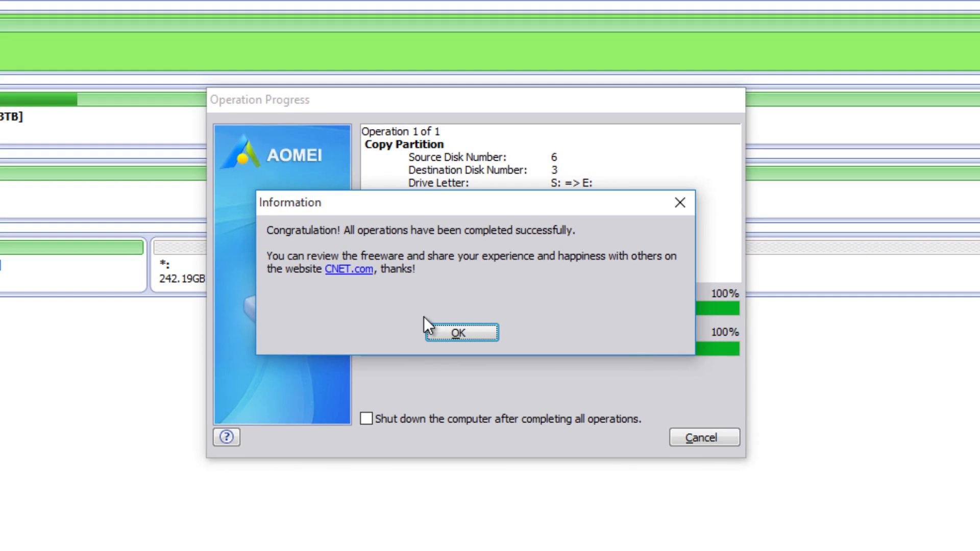
{"action": "left_click", "coordinate": [475, 331]}
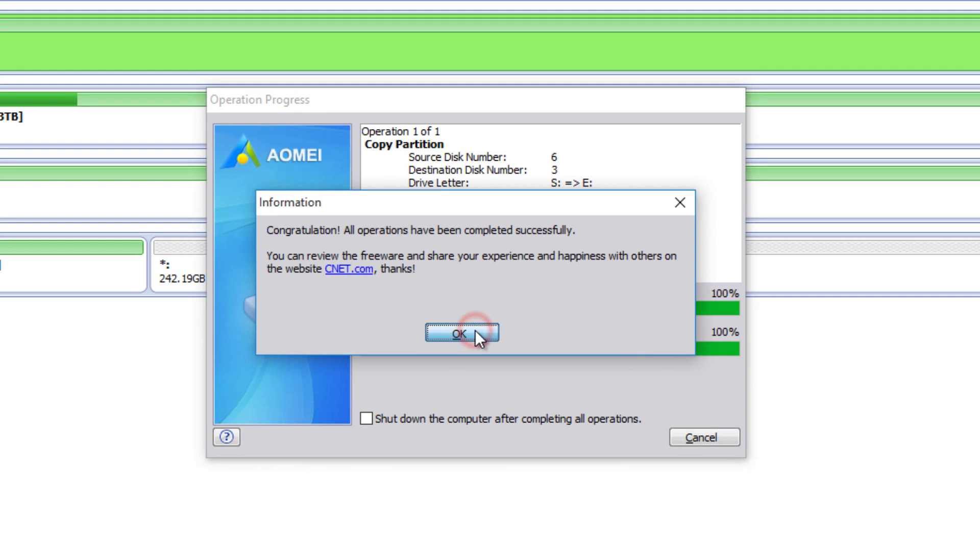
{"action": "left_click", "coordinate": [462, 332]}
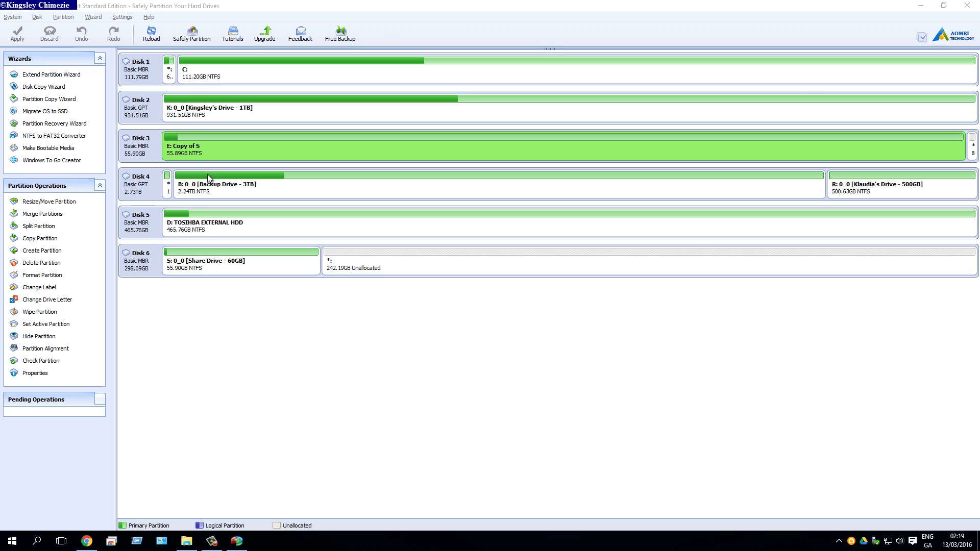
- Change the Disk 6 Share Drive partition's letter from S: to Z:
{"action": "left_click", "coordinate": [199, 140]}
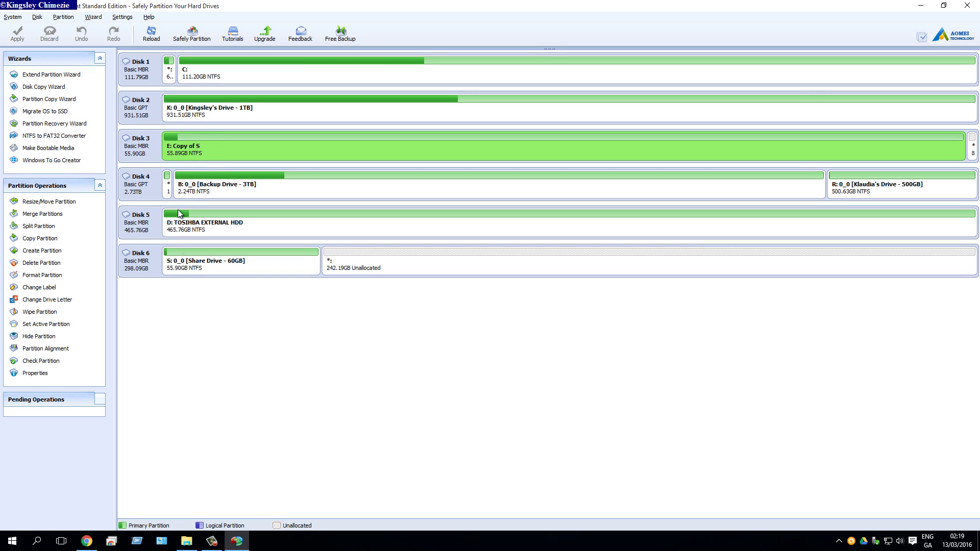
{"action": "left_click", "coordinate": [175, 267]}
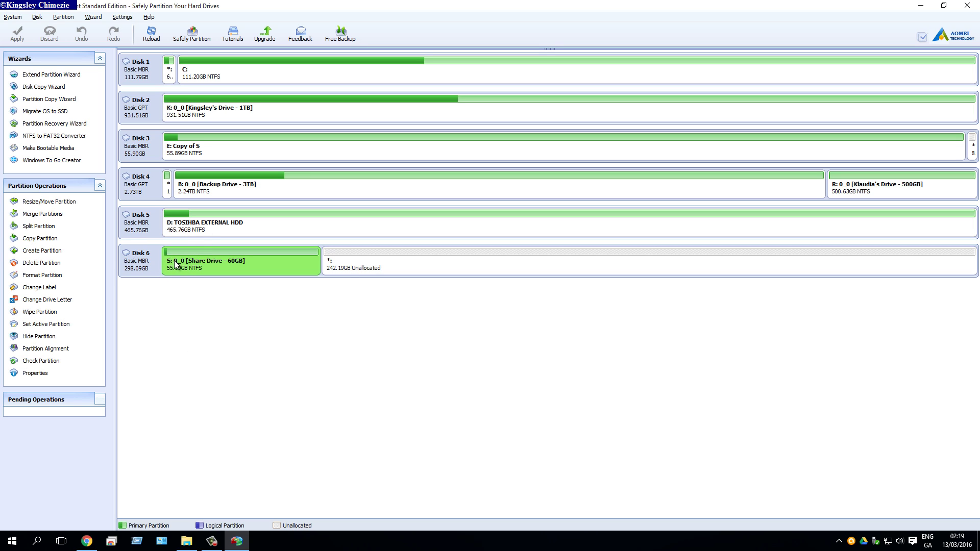
{"action": "left_click", "coordinate": [48, 300]}
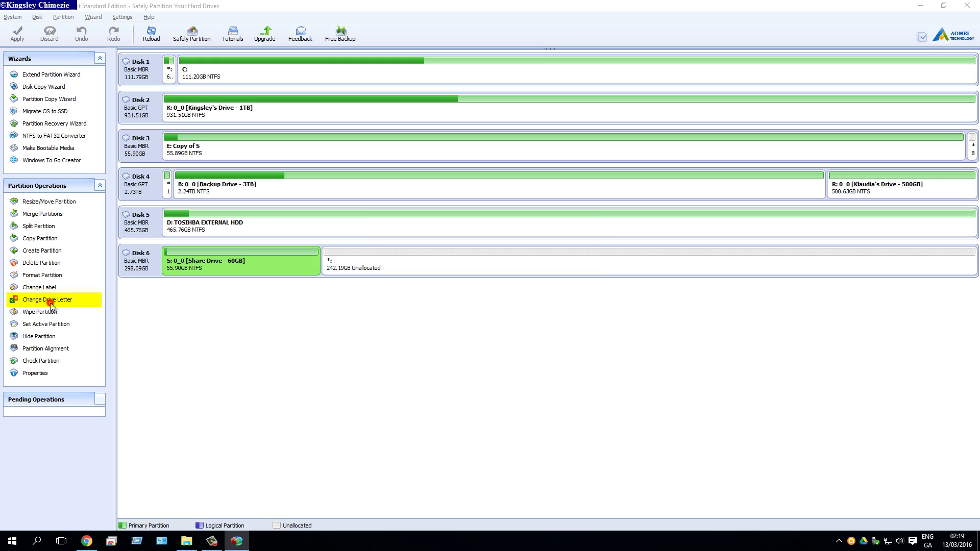
{"action": "left_click", "coordinate": [500, 278]}
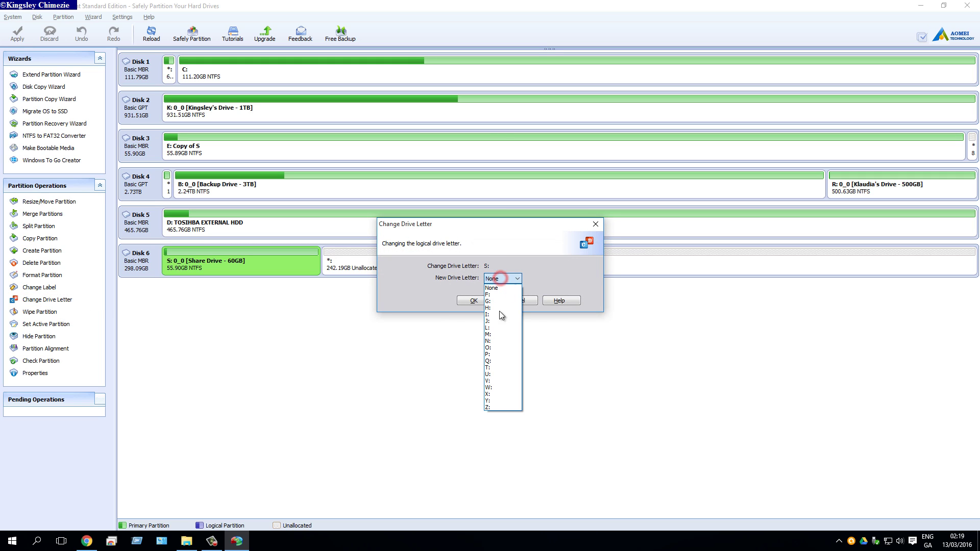
{"action": "left_click", "coordinate": [492, 408]}
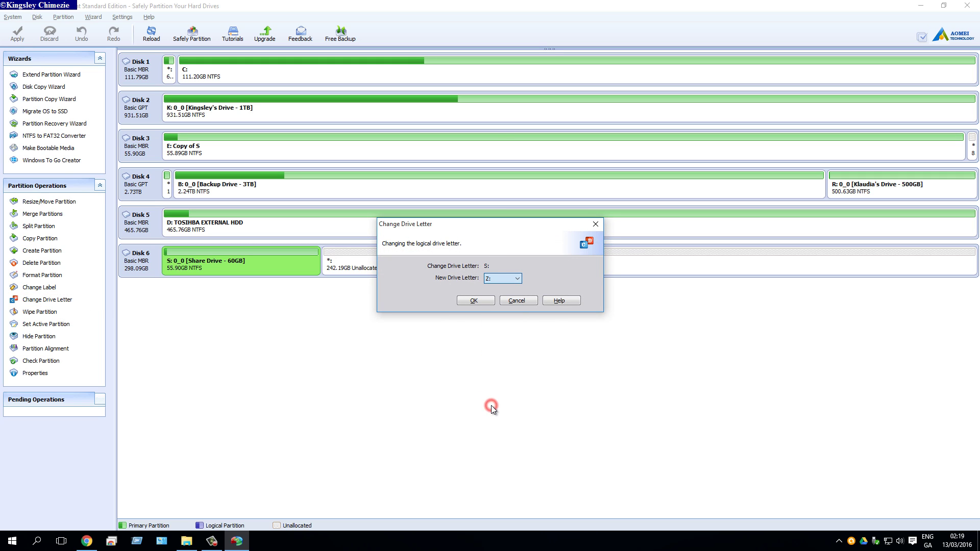
{"action": "left_click", "coordinate": [473, 301]}
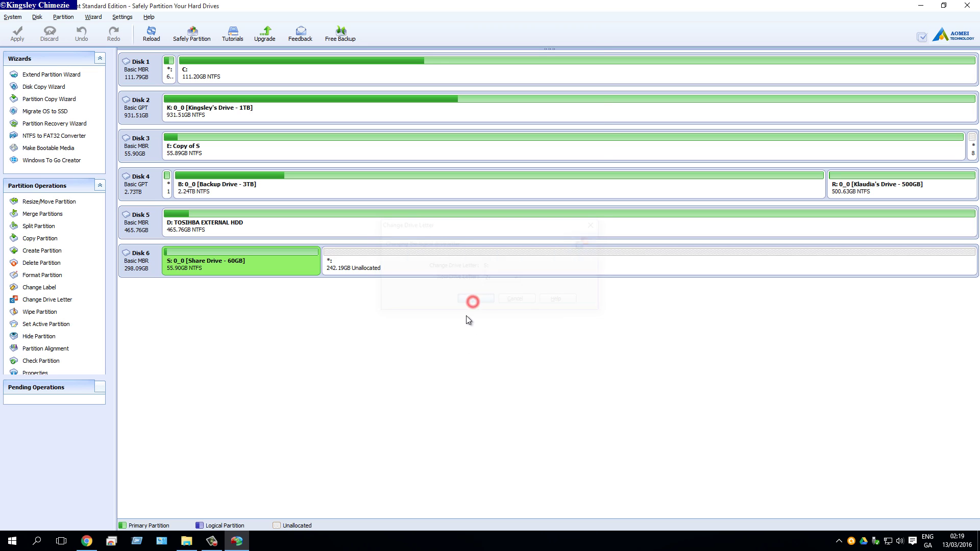
- Change Disk 3's Copy of S partition letter from E: to S:
{"action": "left_click", "coordinate": [177, 148]}
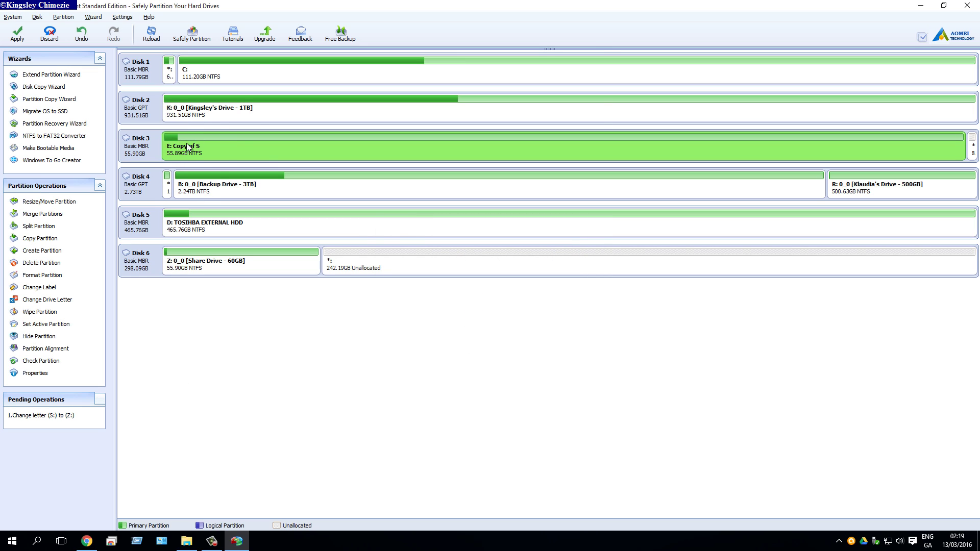
{"action": "left_click", "coordinate": [36, 301]}
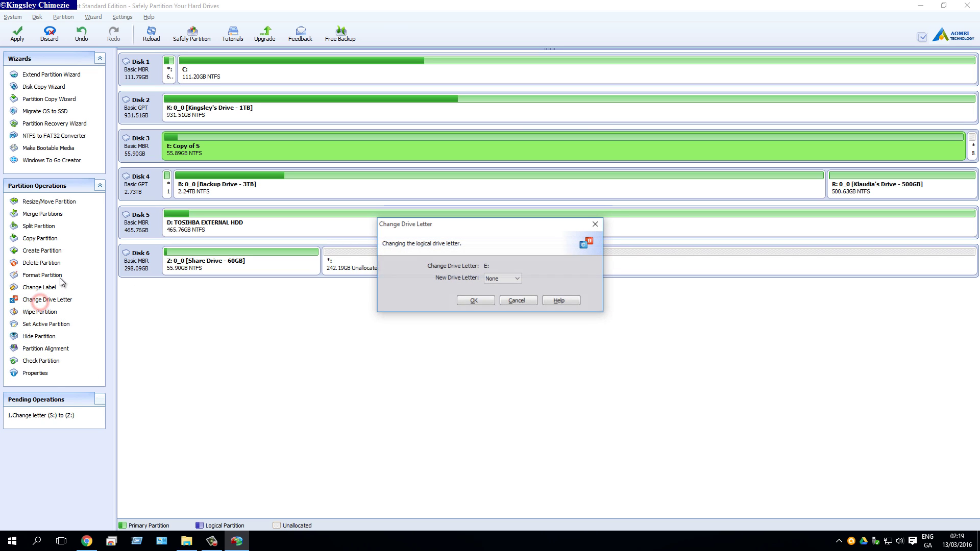
{"action": "left_click", "coordinate": [507, 280]}
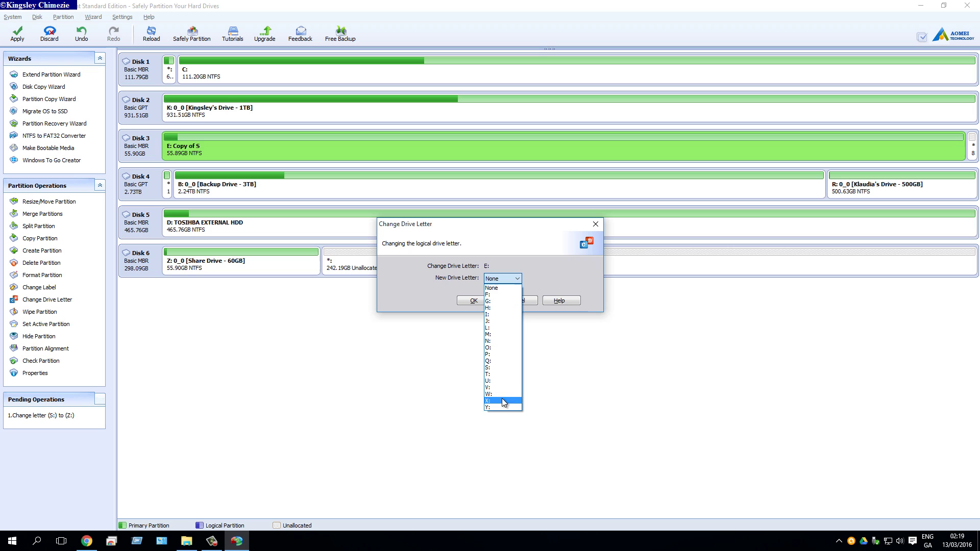
{"action": "left_click", "coordinate": [492, 367]}
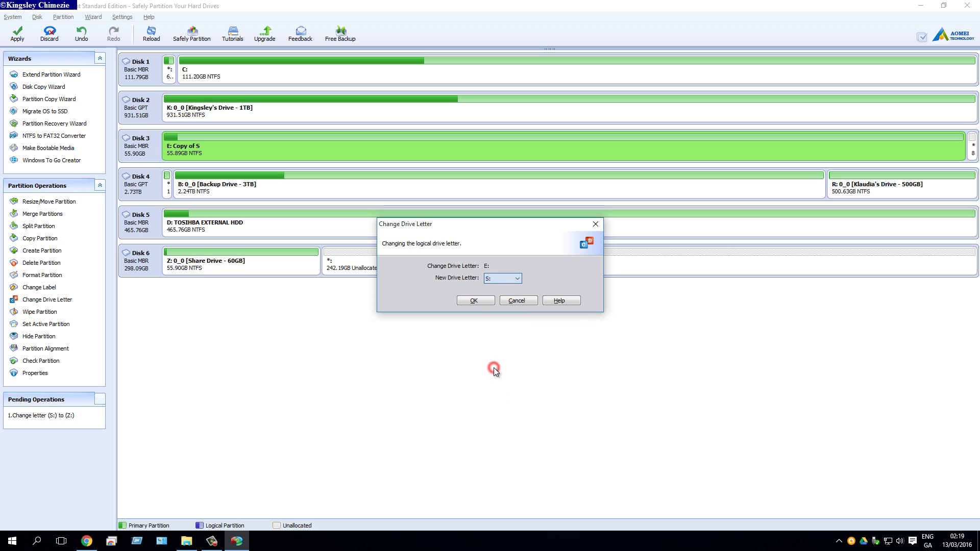
{"action": "left_click", "coordinate": [474, 301]}
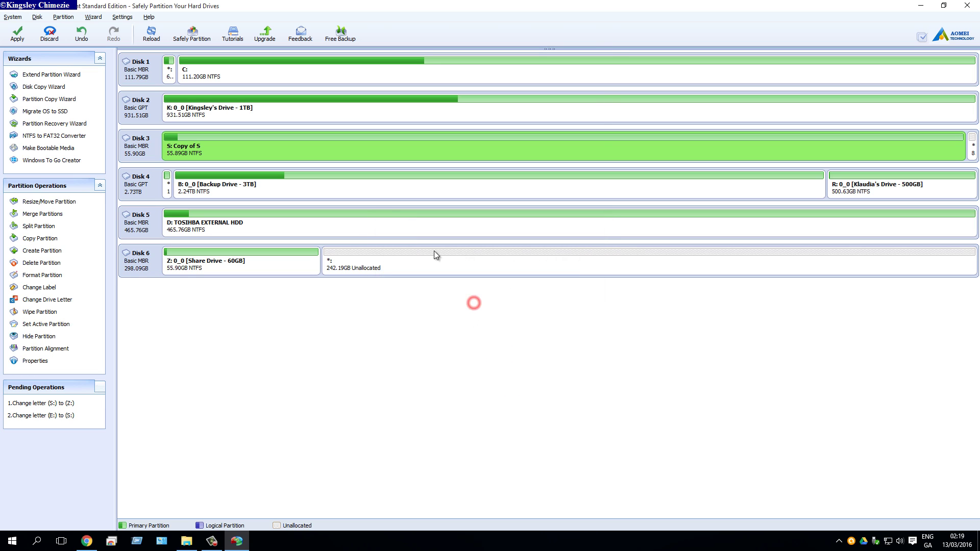
- Apply both queued drive letter changes and dismiss the completion message
{"action": "left_click", "coordinate": [18, 38]}
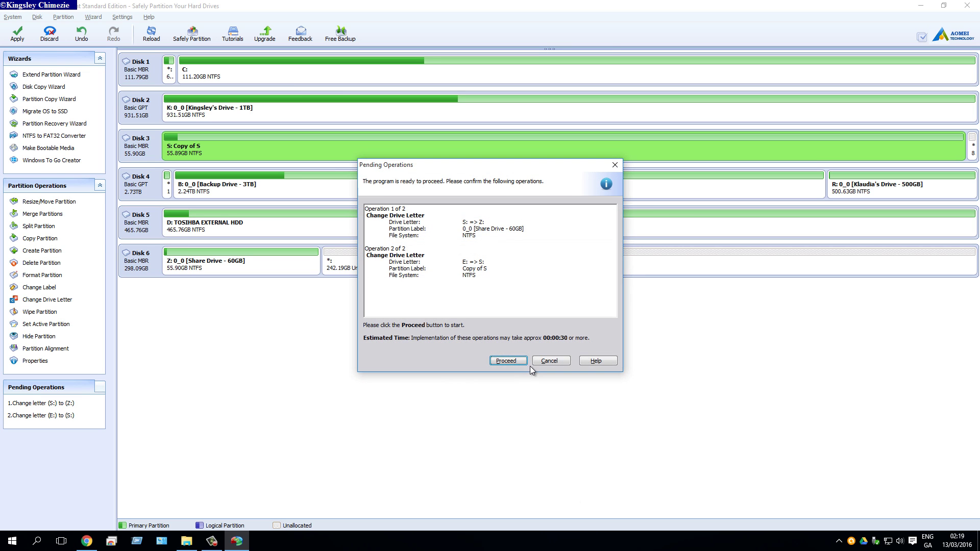
{"action": "left_click", "coordinate": [509, 361]}
{"action": "left_click", "coordinate": [490, 292]}
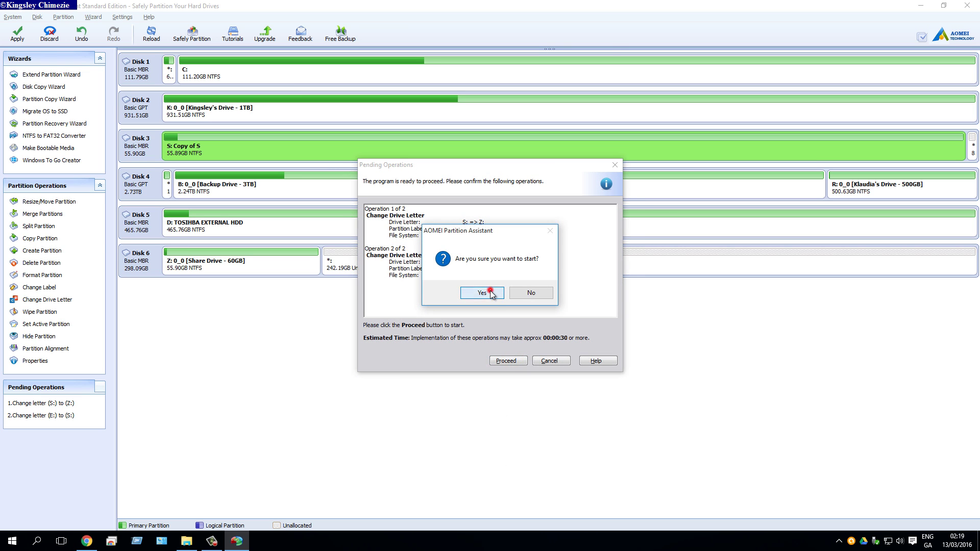
{"action": "key", "text": "Return"}
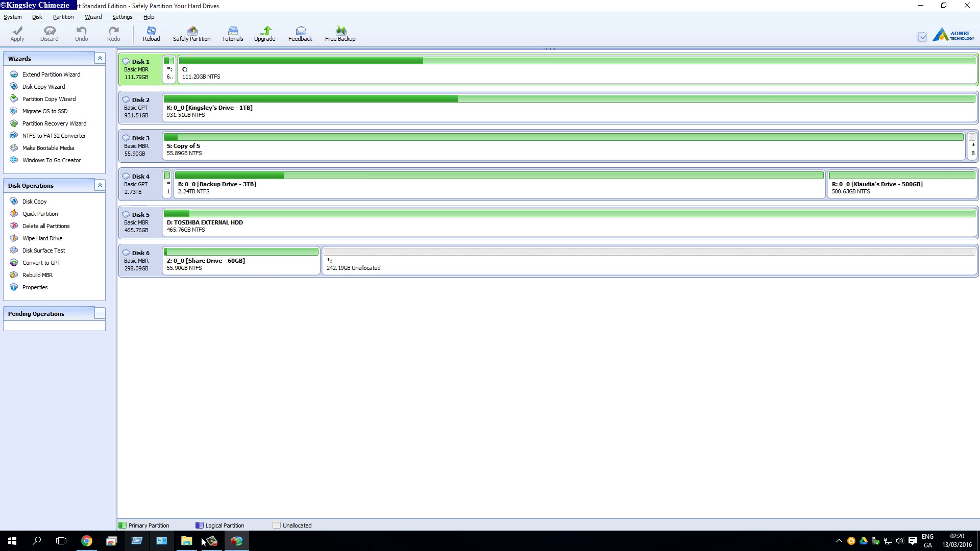
- Copy the Z: drive's label '0_0 [Share Drive - 60GB]' in This PC
{"action": "left_click", "coordinate": [187, 541]}
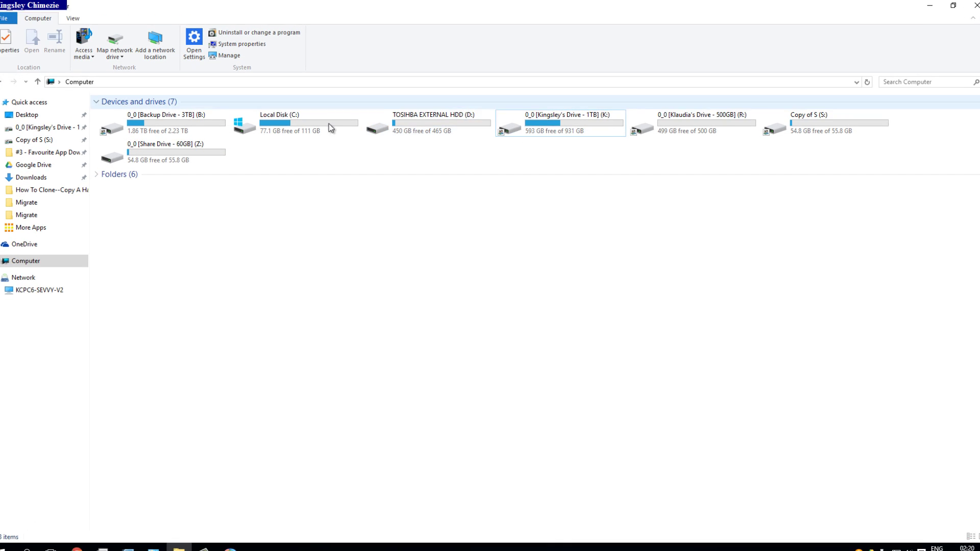
{"action": "left_click", "coordinate": [801, 114]}
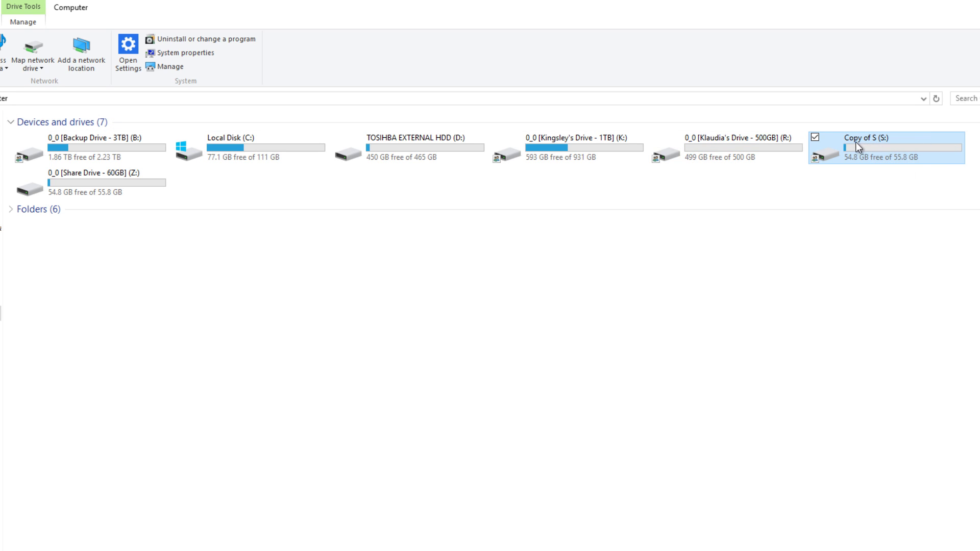
{"action": "mouse_move", "coordinate": [827, 122]}
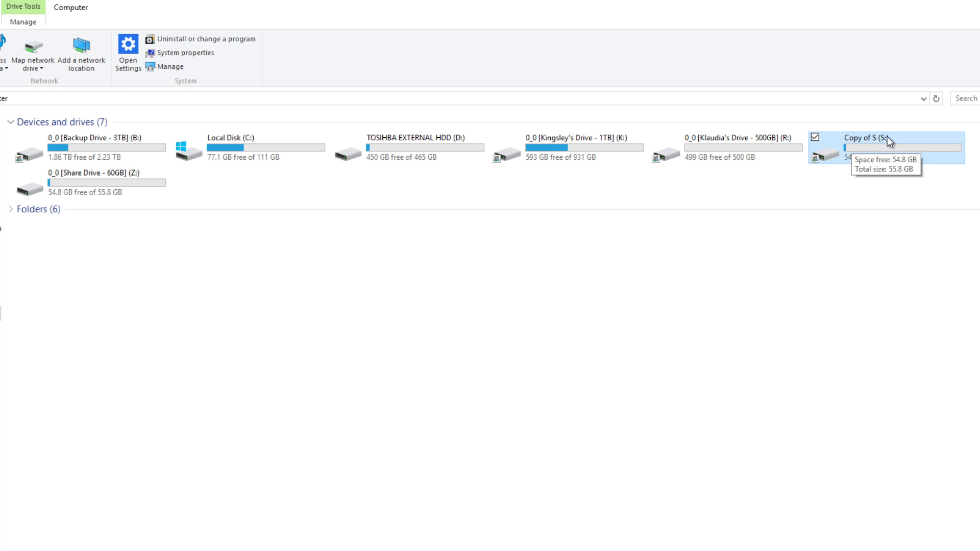
{"action": "left_click", "coordinate": [133, 177]}
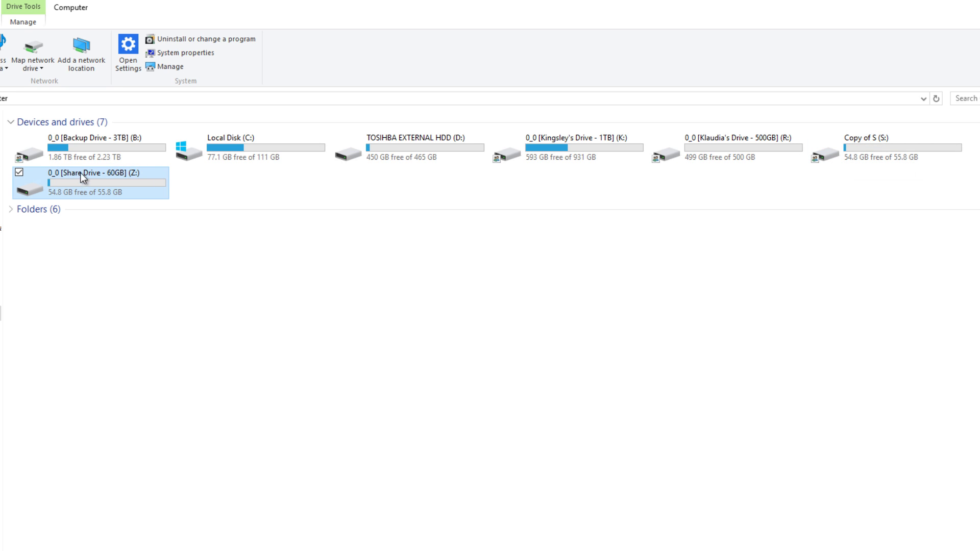
{"action": "left_click", "coordinate": [131, 176]}
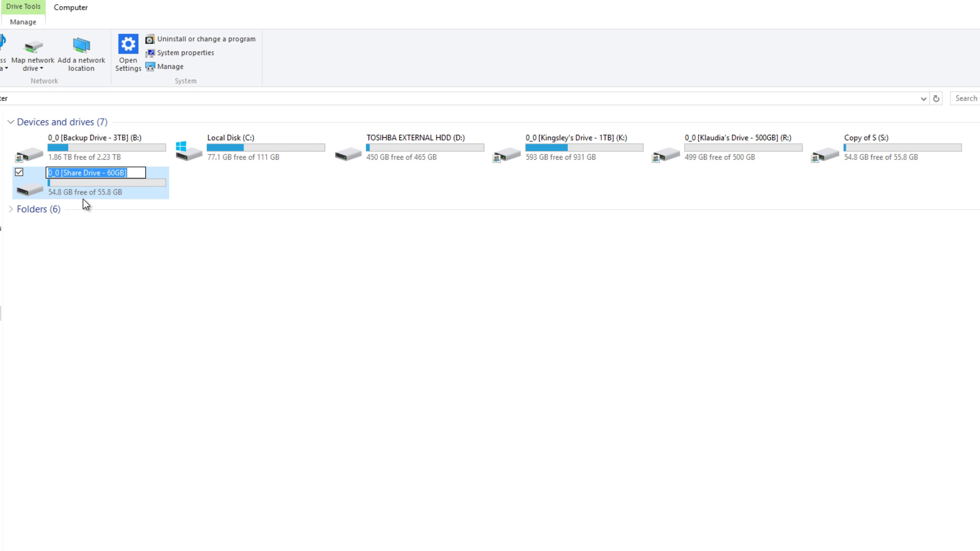
- Rename the Copy of S (S:) drive to '0_0 [Share Drive - 60GB]'
{"action": "left_click", "coordinate": [865, 143]}
{"action": "left_click", "coordinate": [865, 141]}
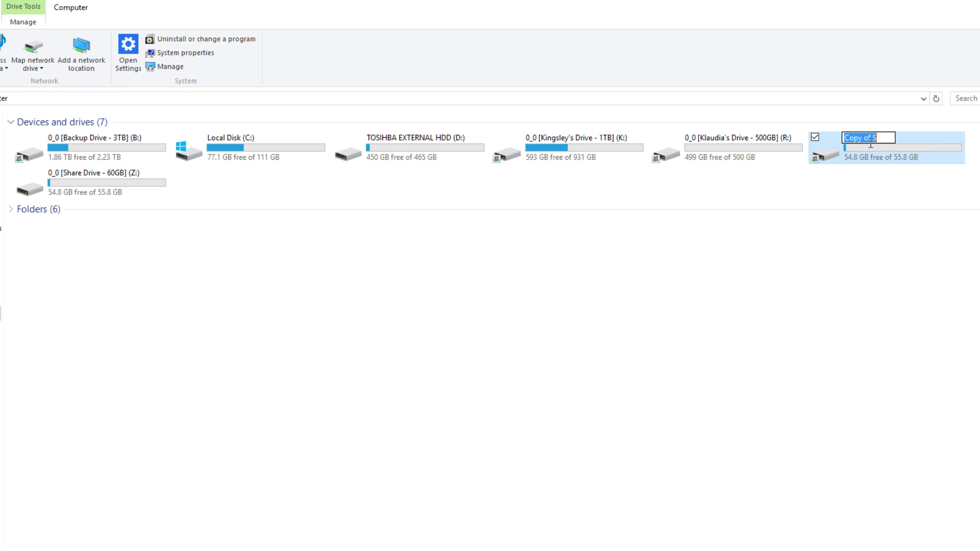
{"action": "type", "text": "0_0 [Share Drive - 60GB]"}
{"action": "left_click", "coordinate": [882, 149]}
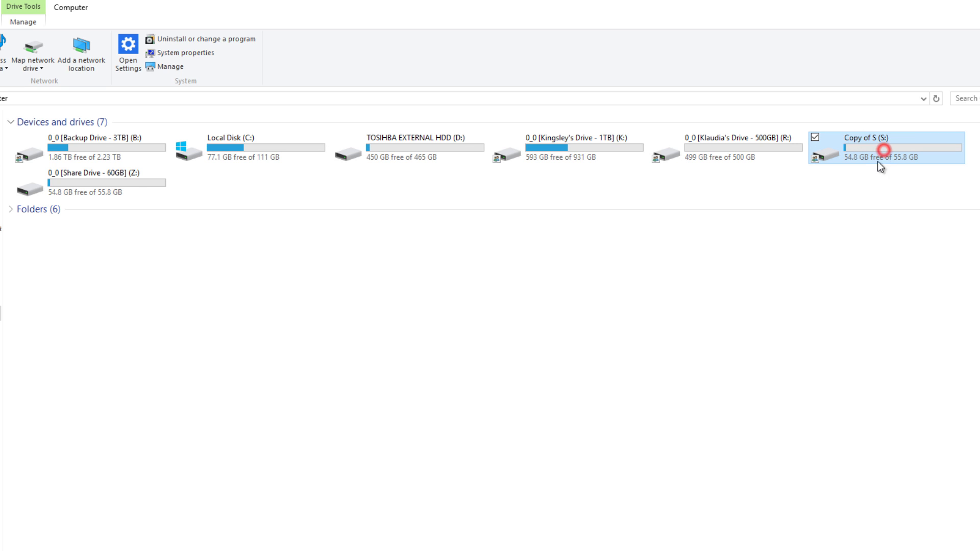
{"action": "key", "text": "Right"}
{"action": "left_click", "coordinate": [837, 145]}
{"action": "left_click", "coordinate": [76, 192]}
- Open the new S: drive twice to confirm the copied Share Drive folders, then minimize Explorer
{"action": "left_click", "coordinate": [895, 139]}
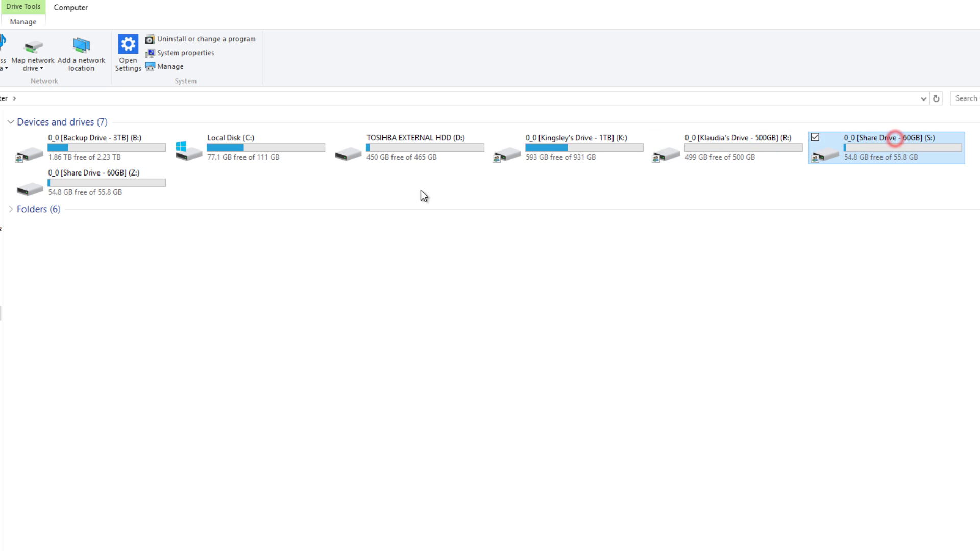
{"action": "double_click", "coordinate": [142, 188]}
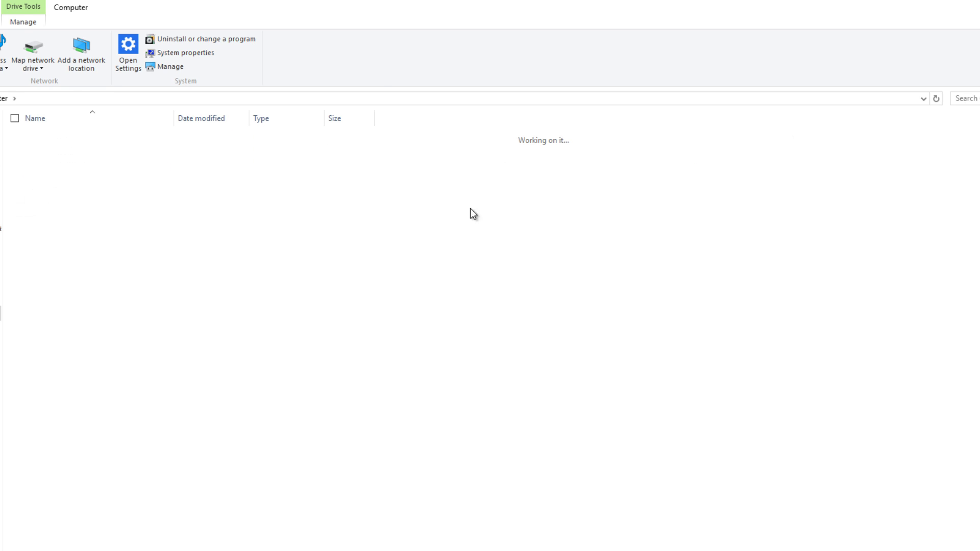
{"action": "key", "text": "BackSpace"}
{"action": "double_click", "coordinate": [945, 145]}
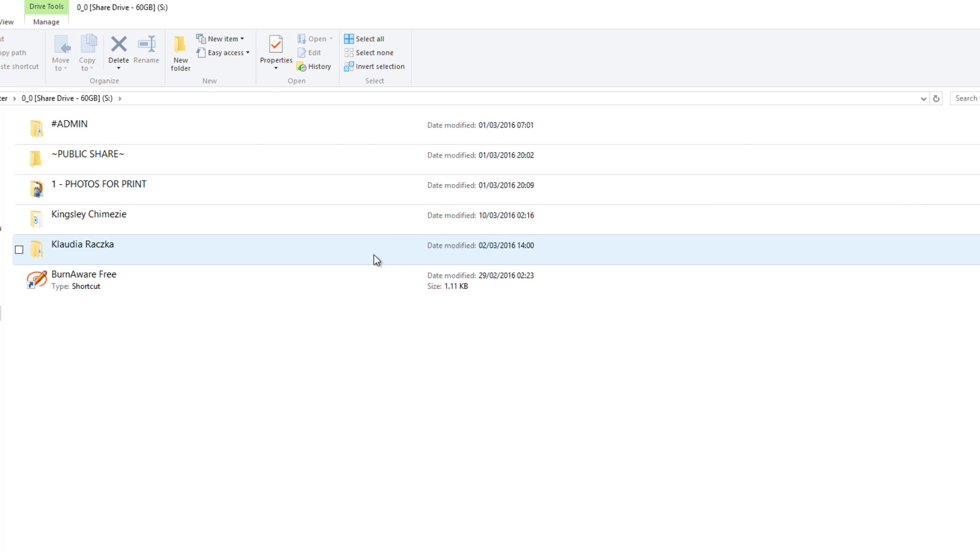
{"action": "key", "text": "BackSpace"}
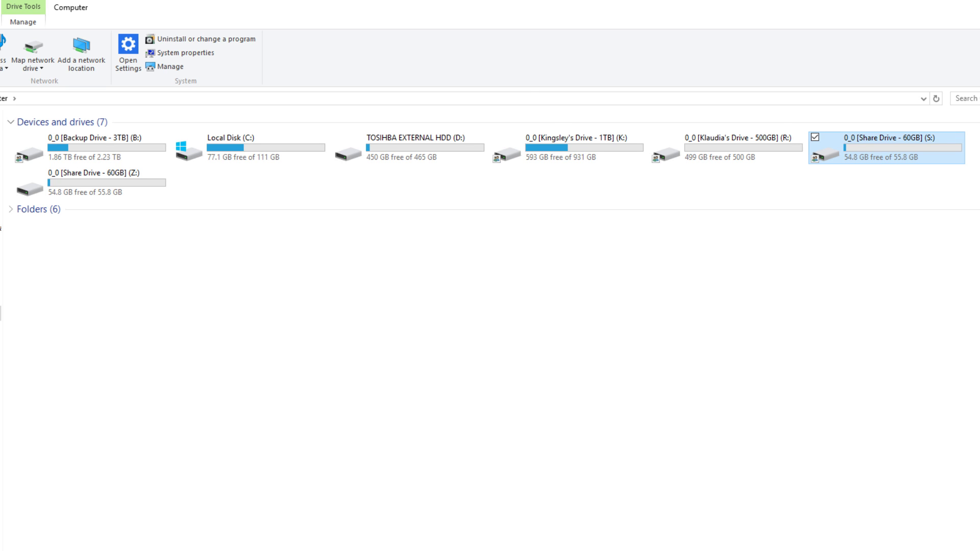
{"action": "left_click", "coordinate": [928, 5]}
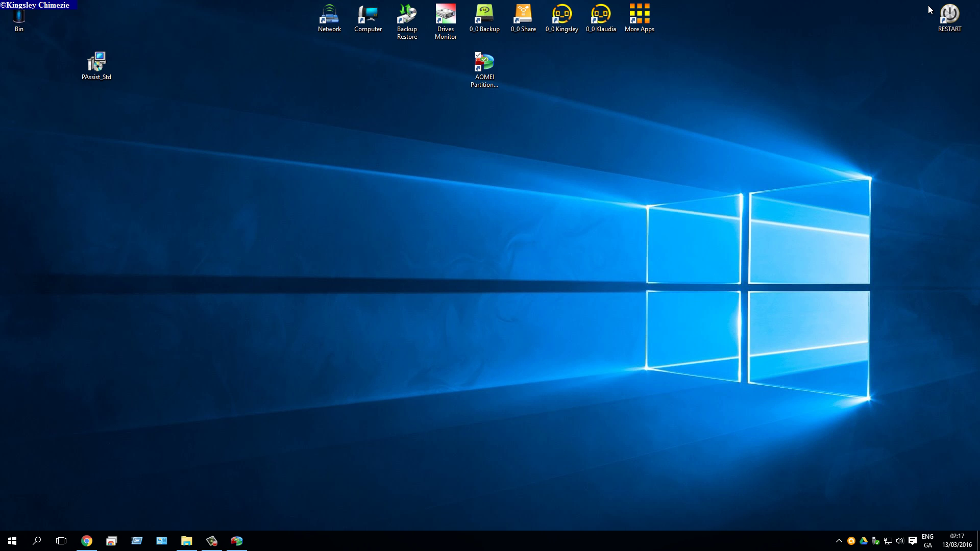